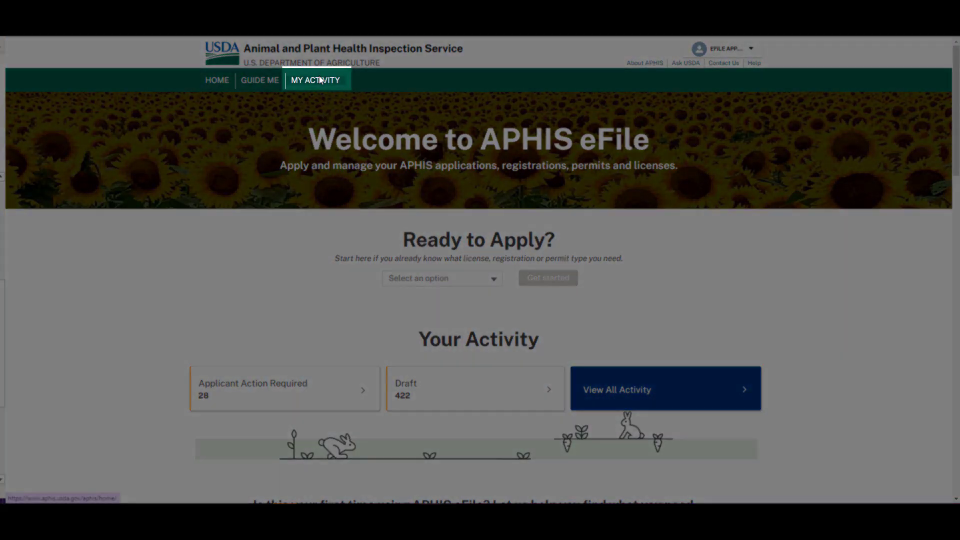
click(320, 80)
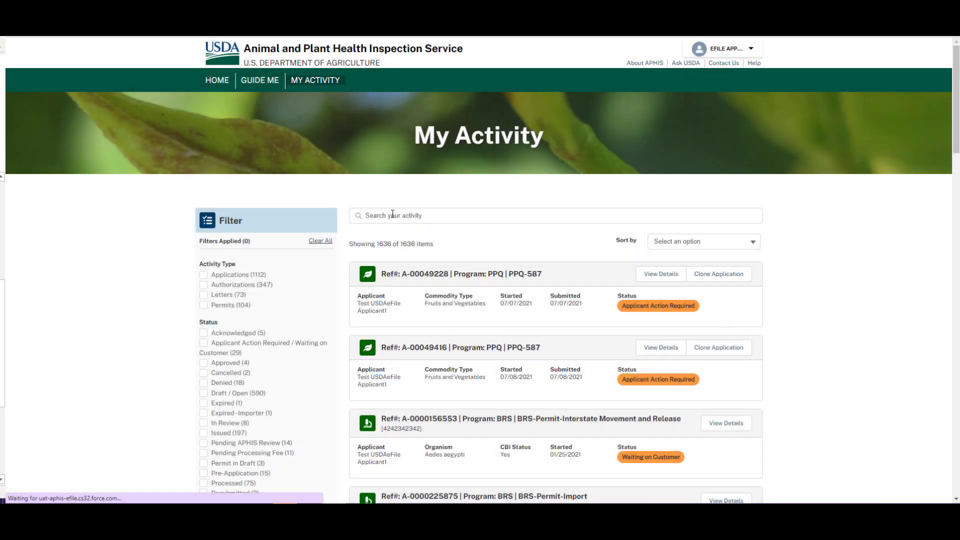
click(391, 214)
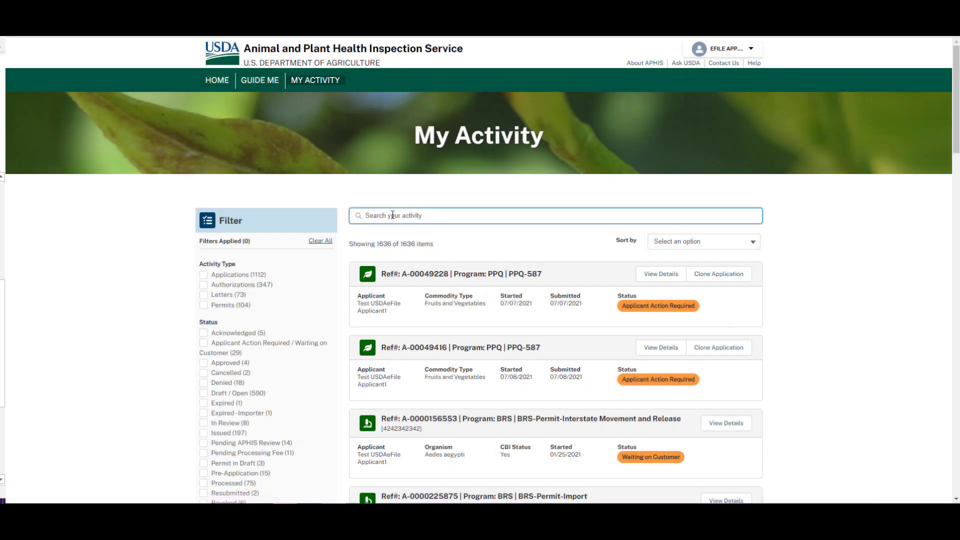
text(A-00)
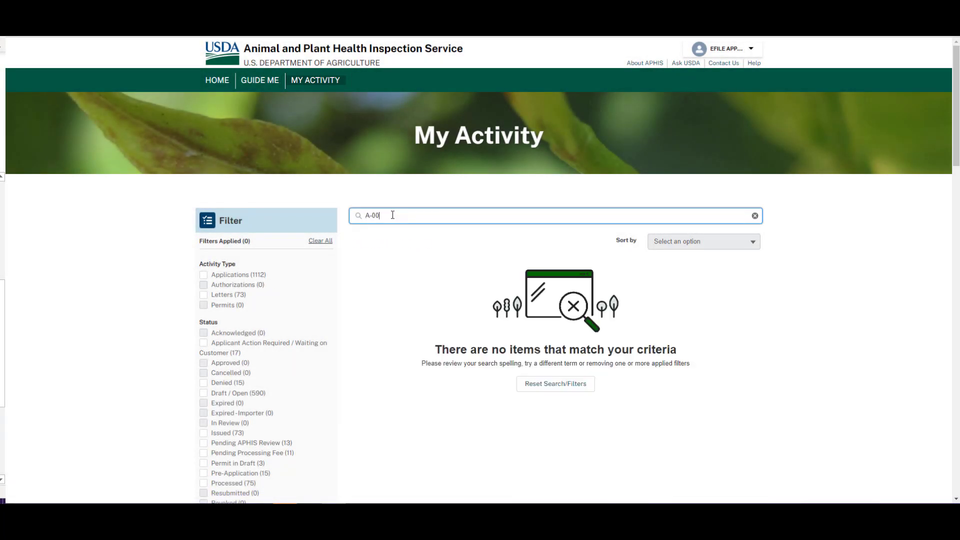
text(5572)
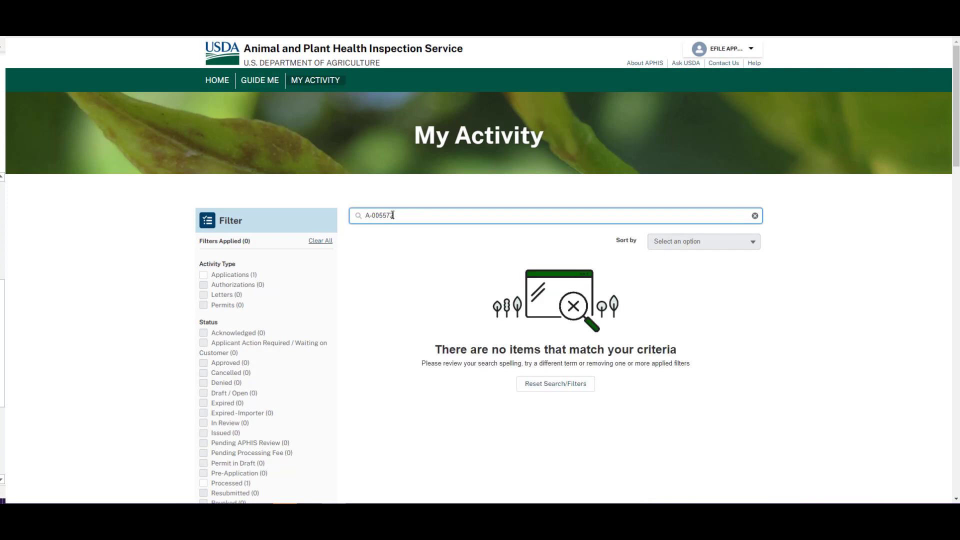
text(1)
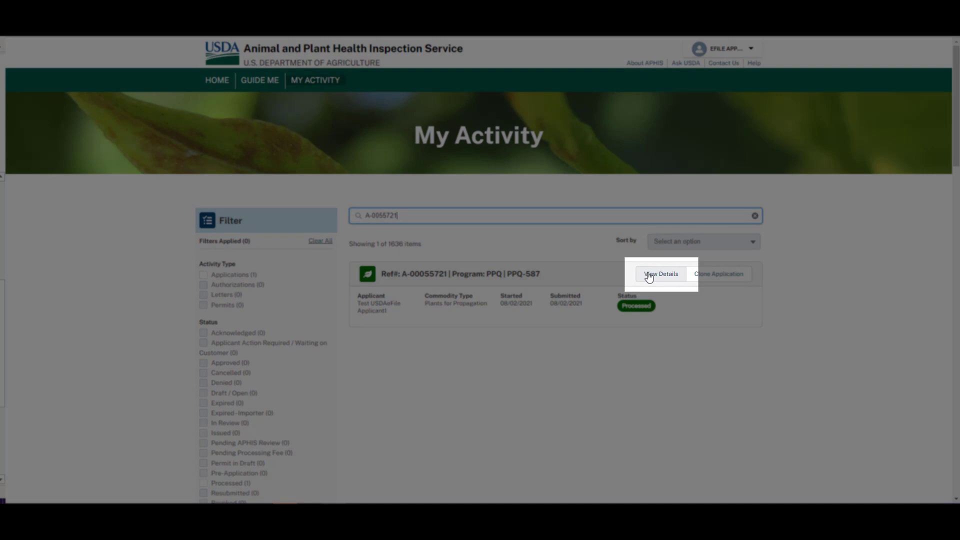
Step: View details of application A-00055721 to reach issued permit P-00139081
click(649, 276)
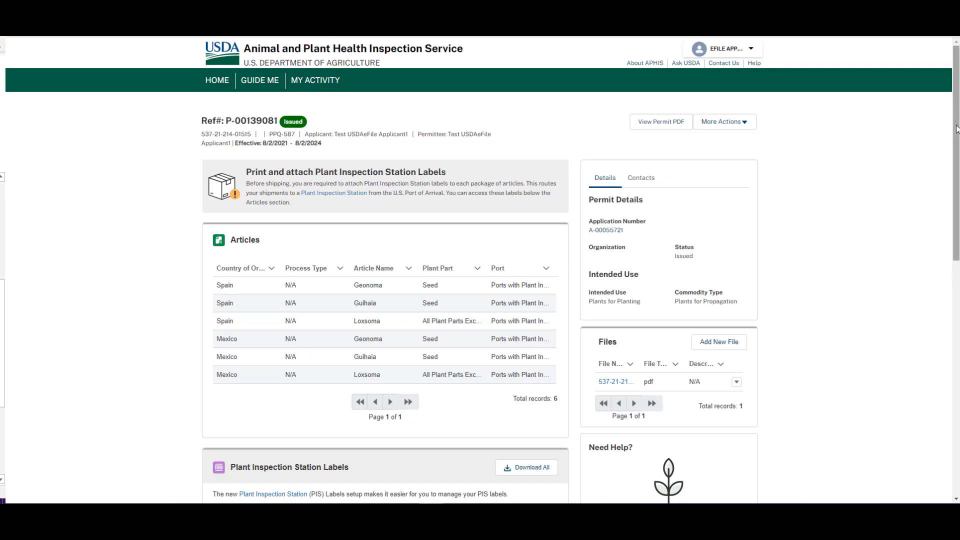
drag(957, 129, 957, 249)
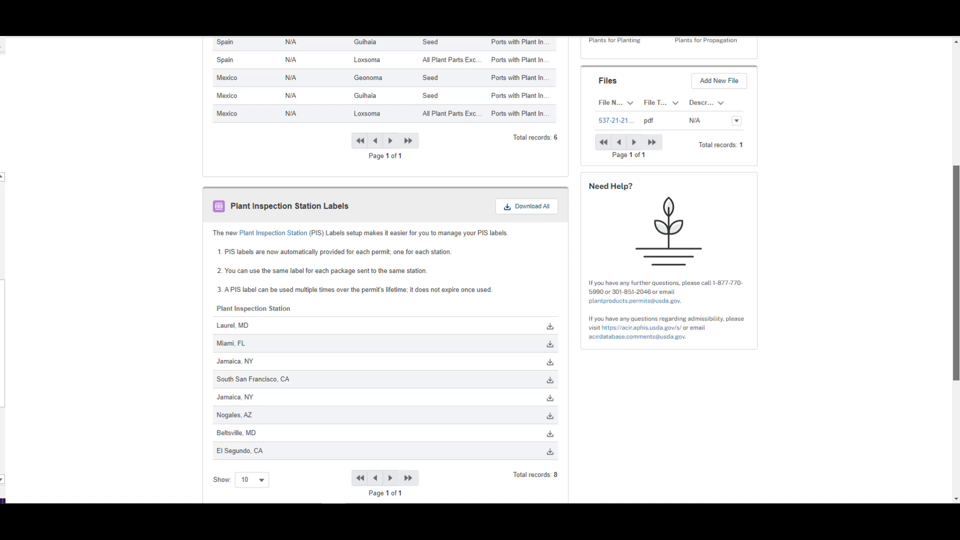
scroll(480, 269, down, 1)
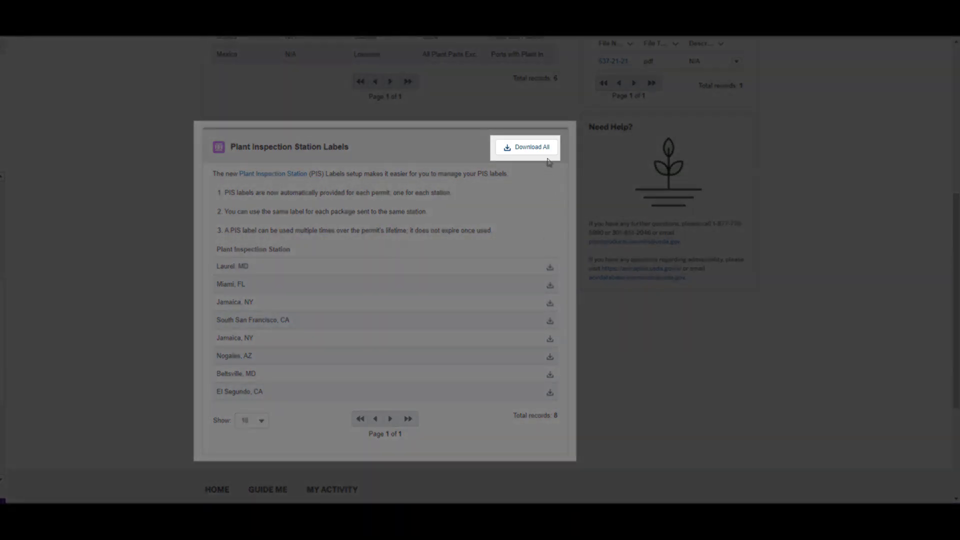
Step: Download all Plant Inspection Station labels for permit P-00139081 as a PDF
click(549, 153)
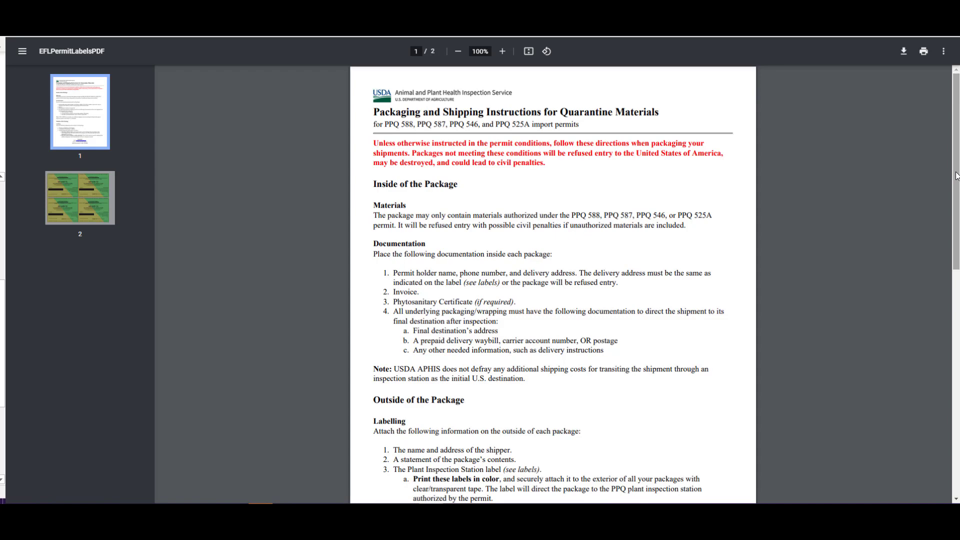
drag(956, 176, 939, 451)
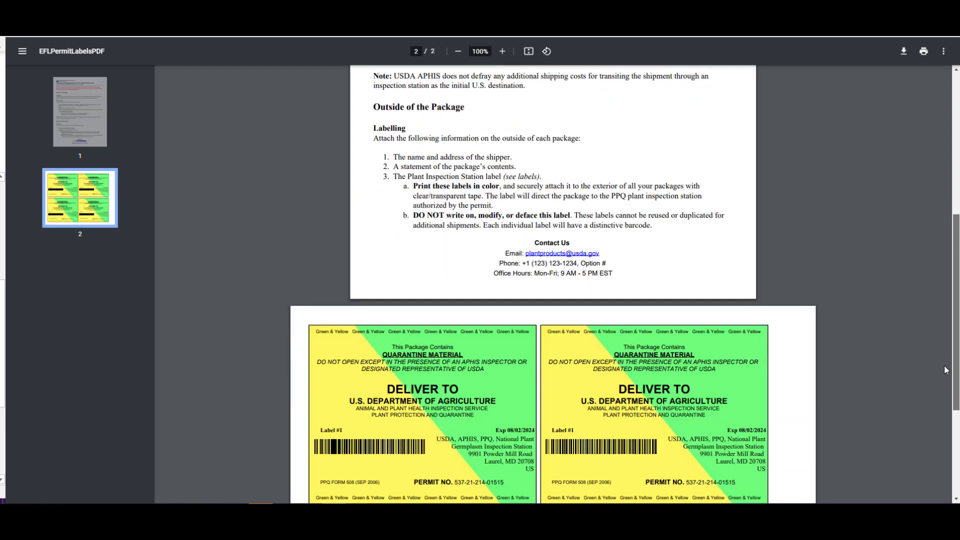